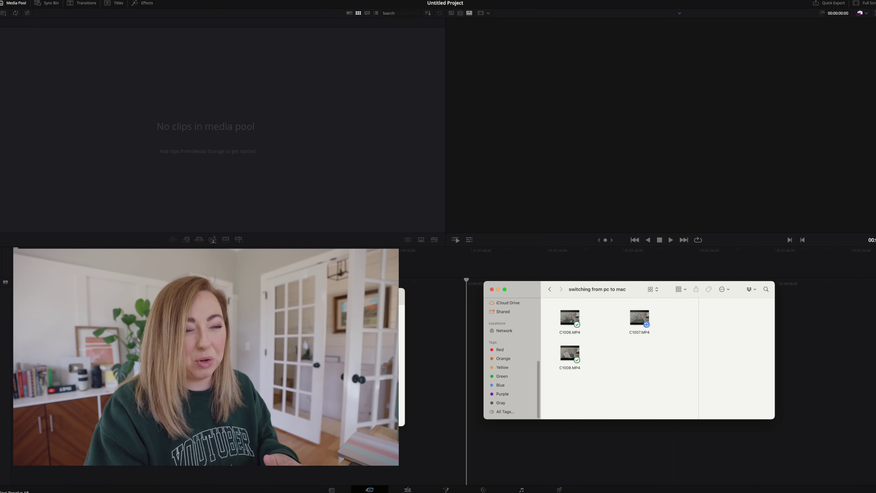
Step: Import clips C1006.MP4, C1007.MP4 and C1008.MP4 into the media pool and change the project frame rate to match them
left_click_drag(648, 368, 123, 92)
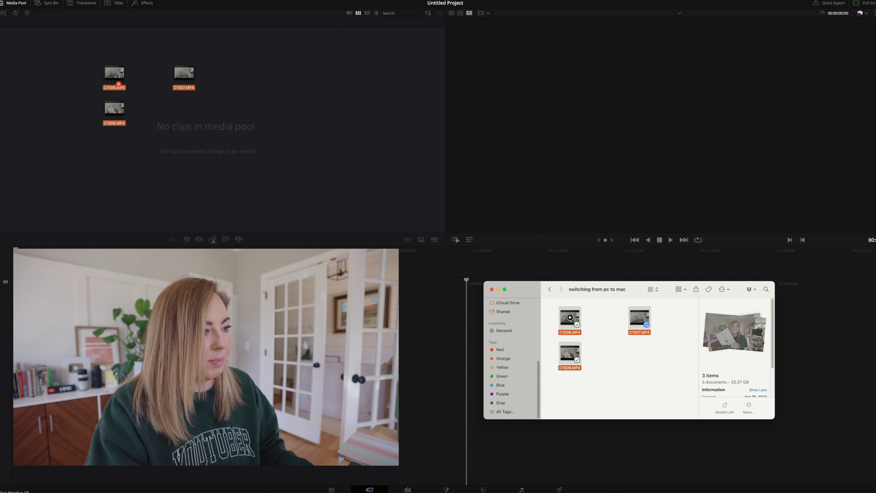
left_click_drag(568, 325, 162, 93)
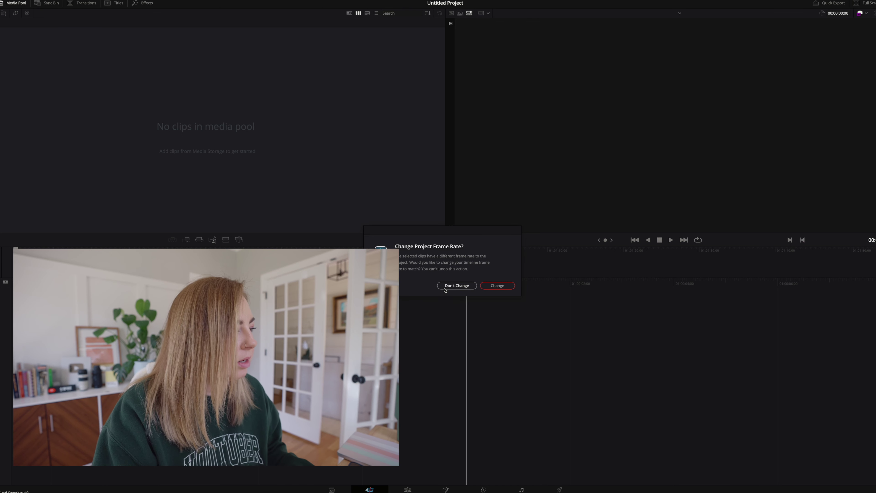
left_click(498, 286)
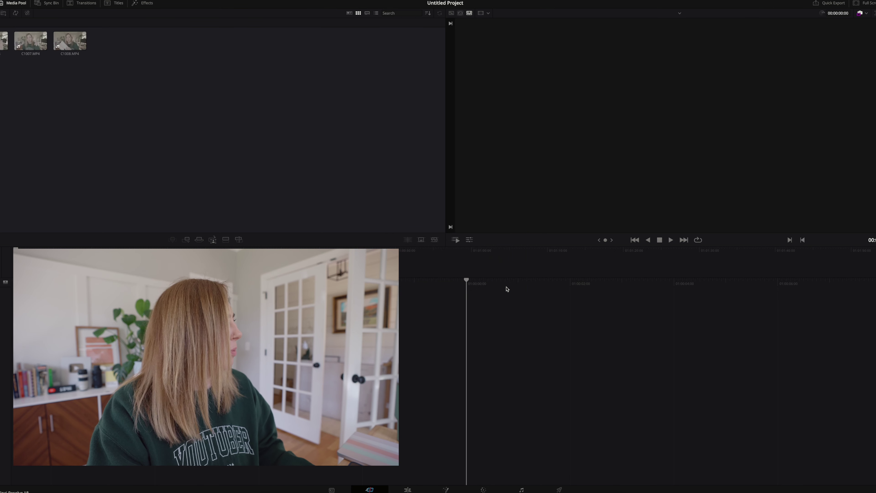
Step: Look through the available transitions and titles, and return to the imported clips
left_click(98, 4)
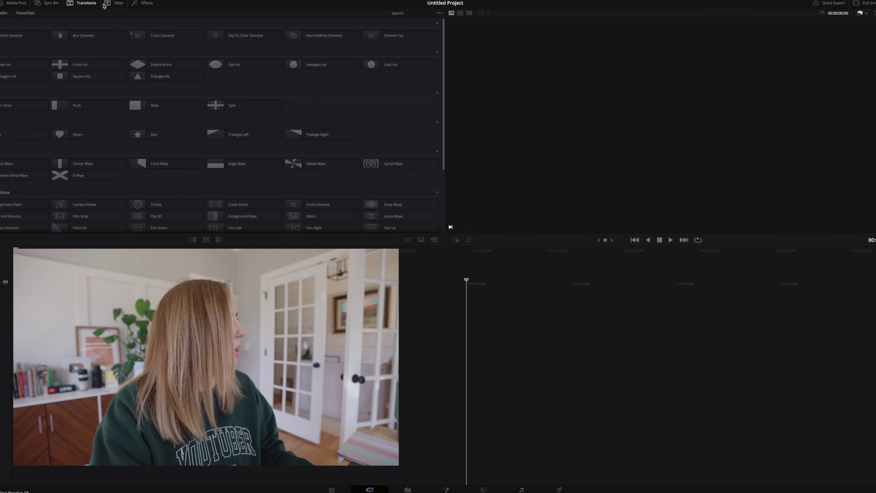
left_click(114, 4)
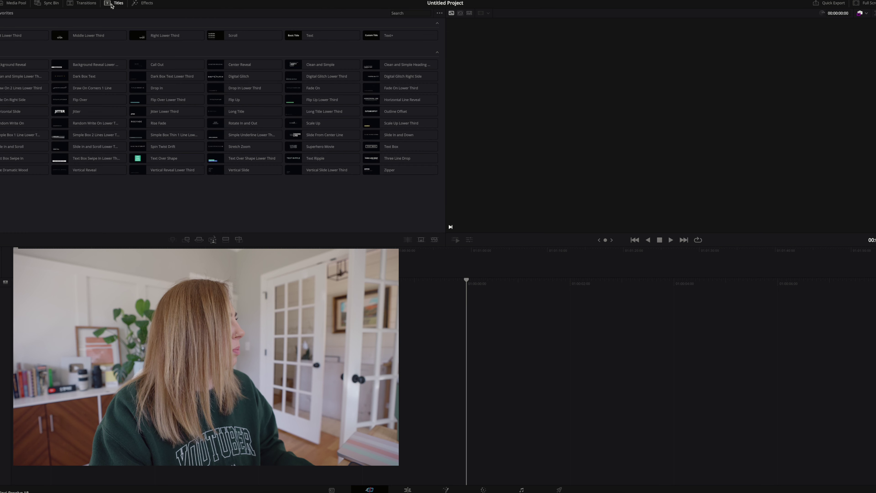
left_click(16, 4)
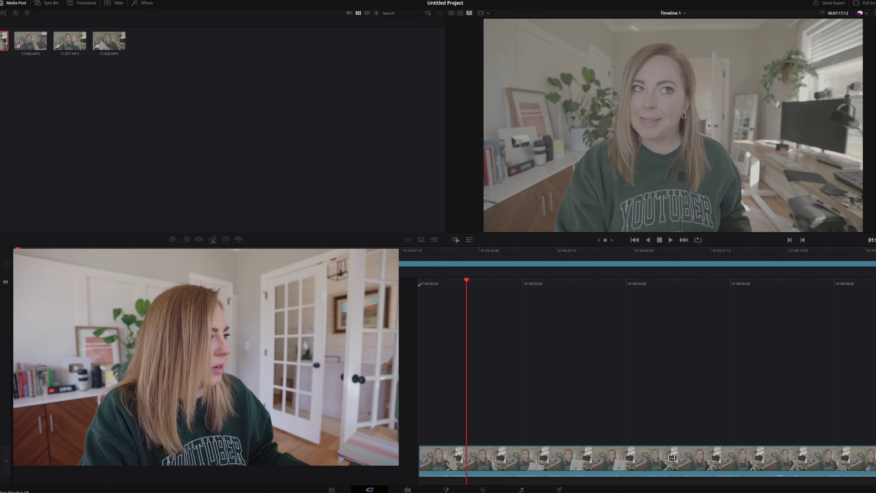
Step: Move the playhead to the start of Timeline 1
key("Home")
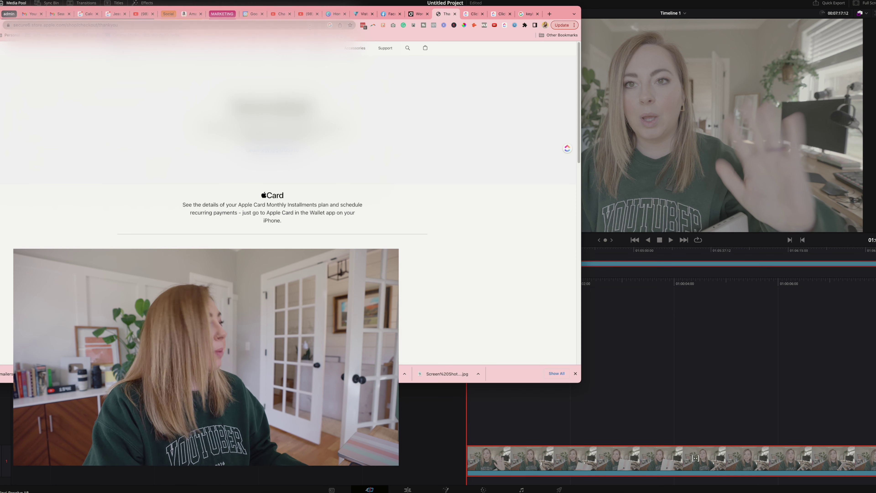
Step: Switch to the web browser and search for why DaVinci Resolve starts its timeline at 1:00
left_click(311, 29)
type("diovi")
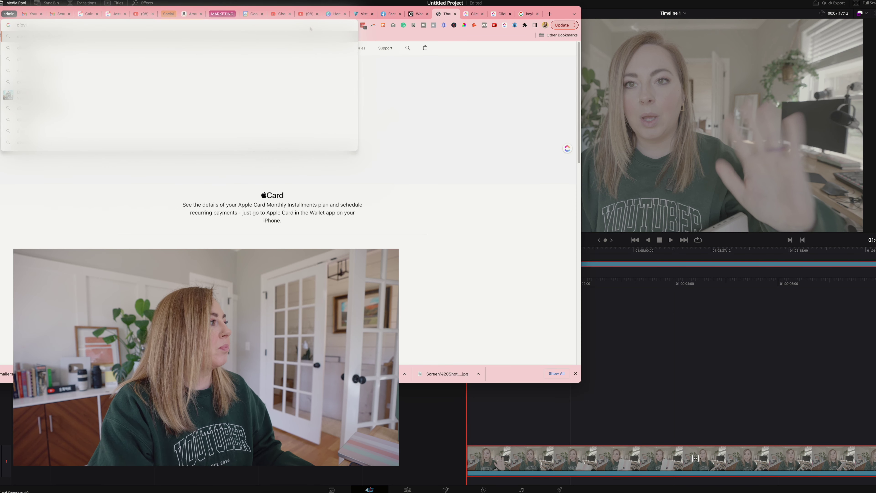
key("BackSpace")
key("BackSpace")
key("BackSpace")
type("vinci resolve sat")
type("rting timeline at 1:00")
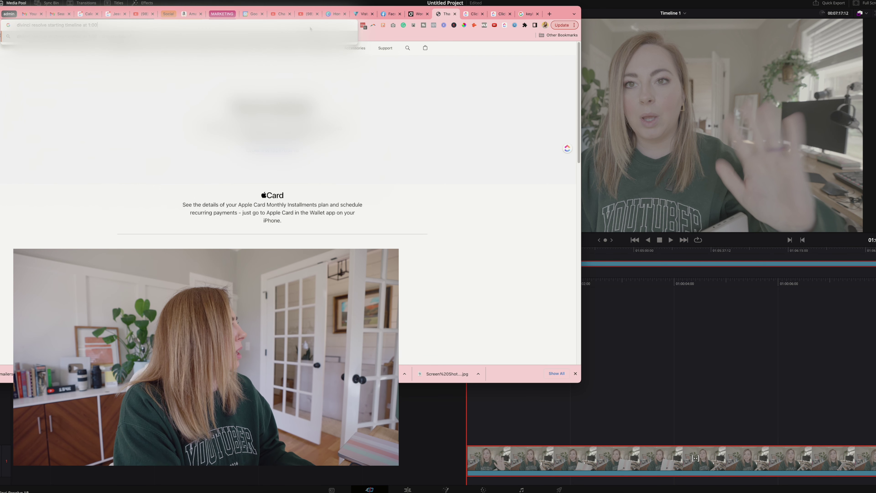
key("Return")
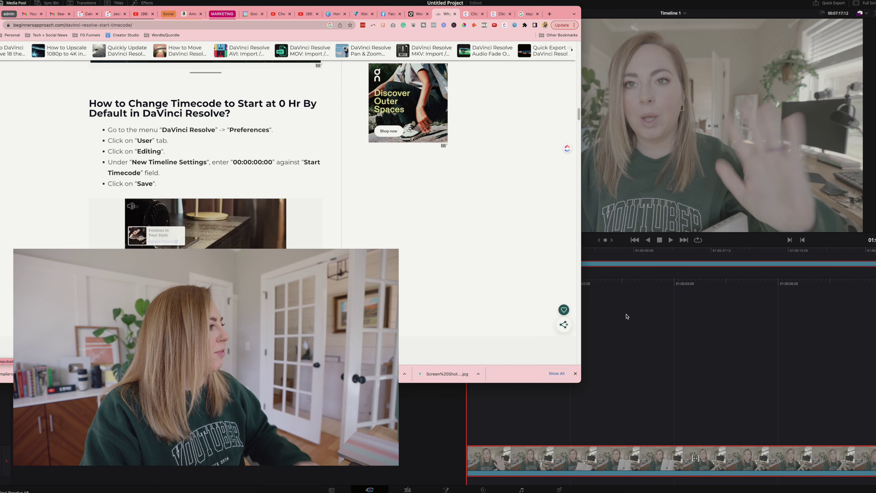
Step: Switch back to DaVinci Resolve and save 00:00:00:00 as the start timecode for new timelines in the user editing preferences
left_click(651, 316)
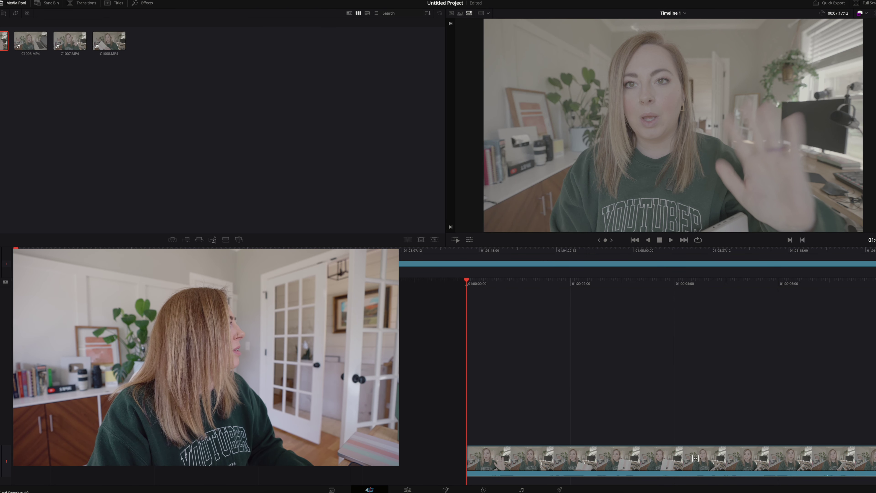
left_click(3, 1)
left_click(17, 16)
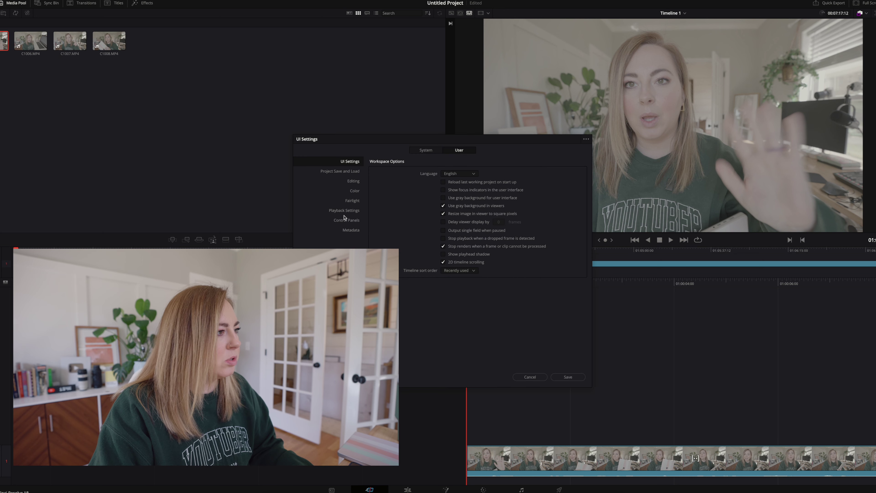
left_click(351, 182)
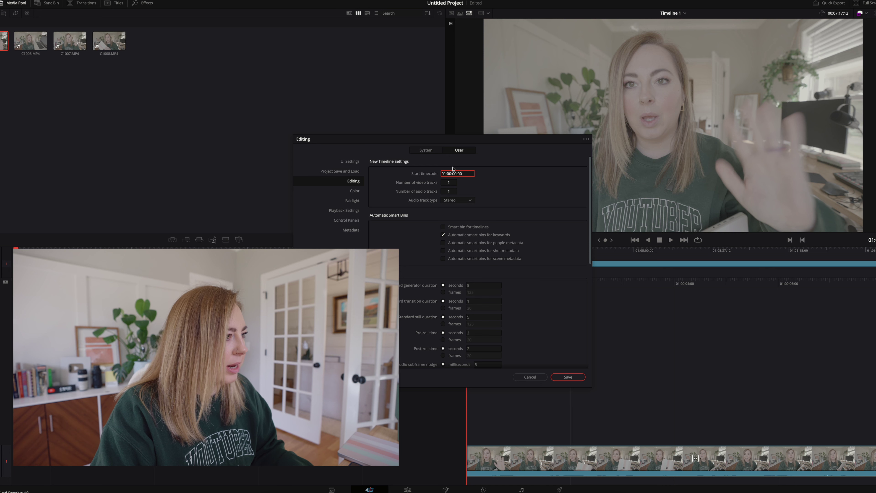
left_click(569, 379)
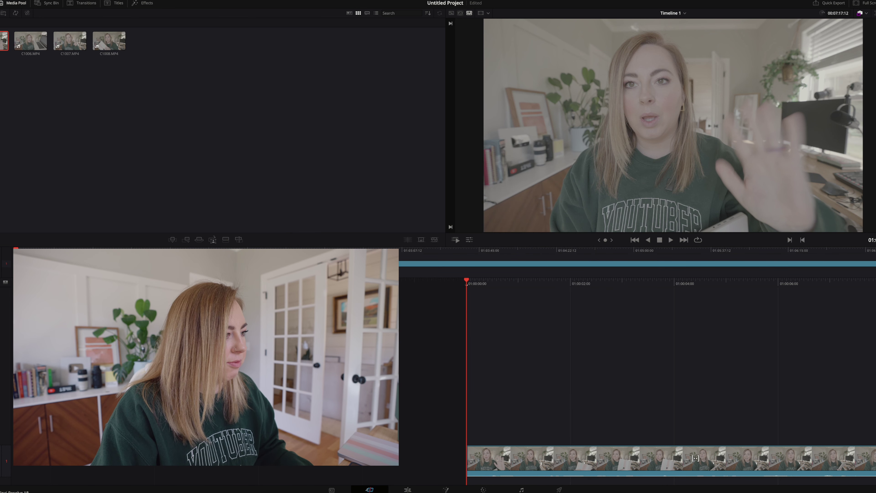
Step: Play the beginning of Timeline 1 and open it on the Edit page with its clip selected
key("space")
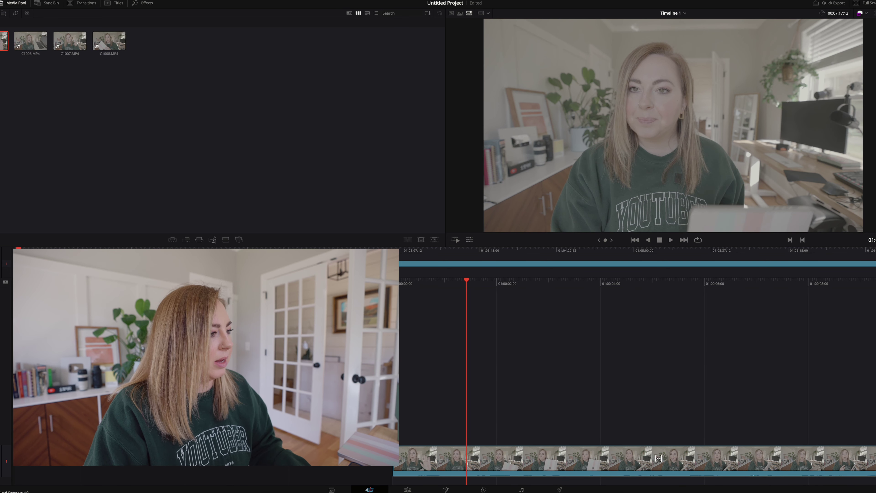
left_click(395, 463)
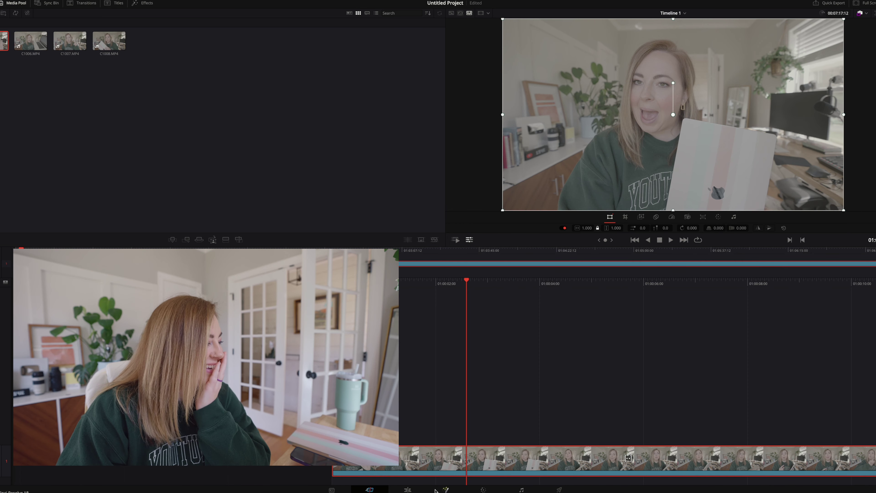
left_click(407, 490)
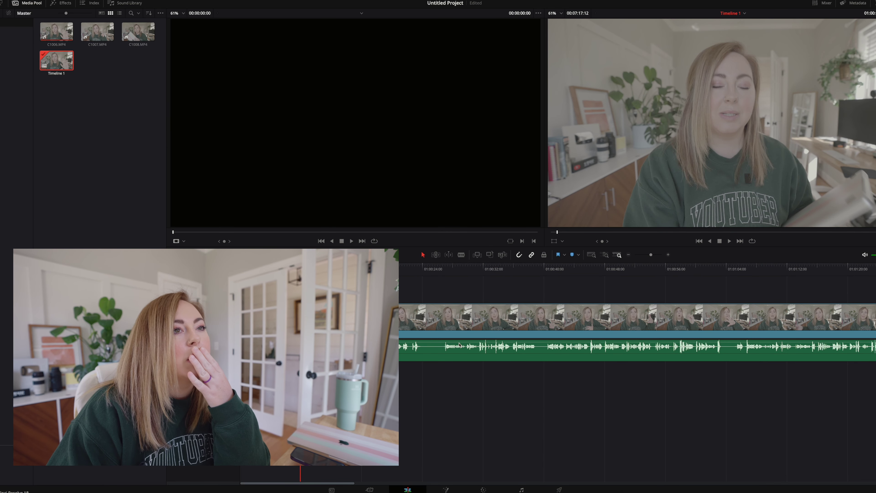
left_click(331, 319)
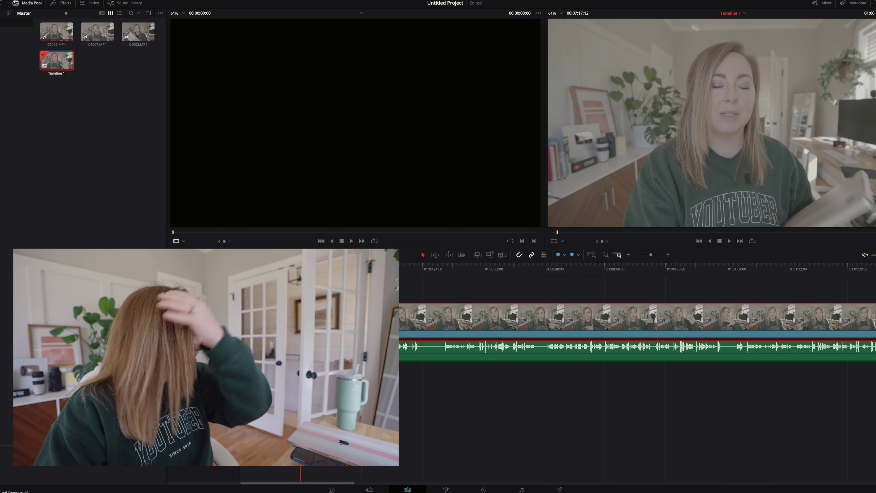
Step: Switch to the web browser and search for how to use LUTs in DaVinci Resolve
left_click(284, 492)
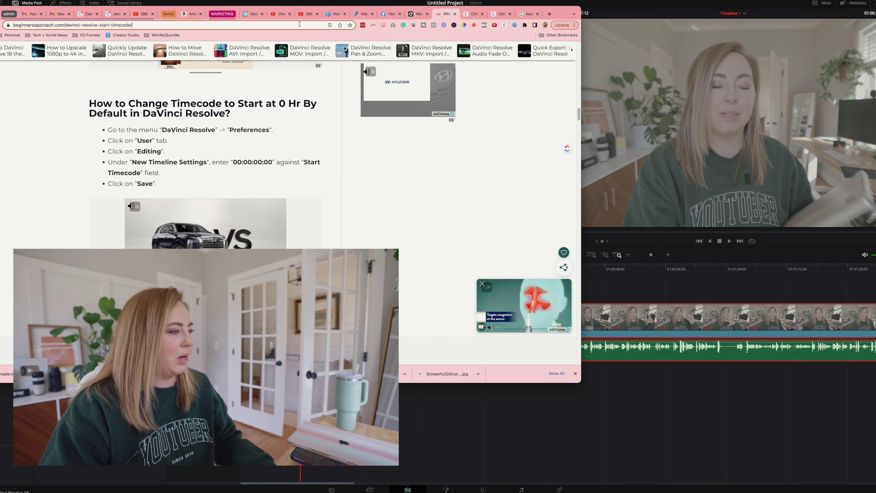
left_click(326, 25)
type("luts in ")
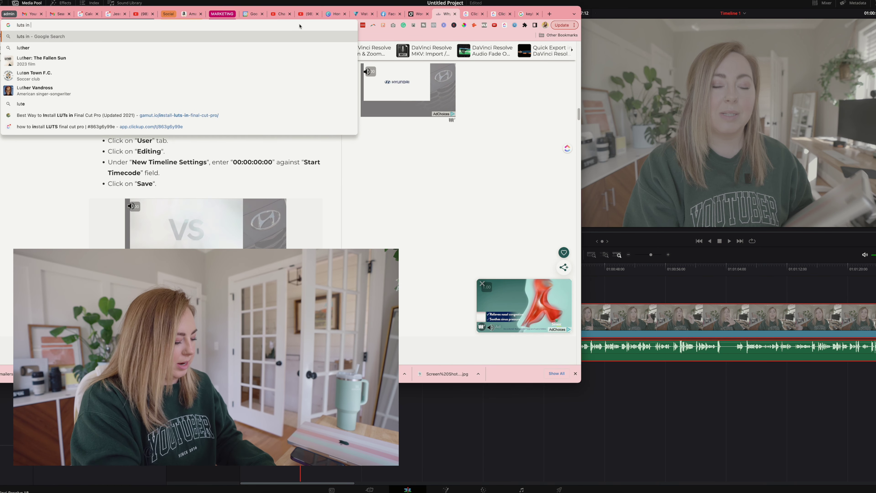
type("divici resol")
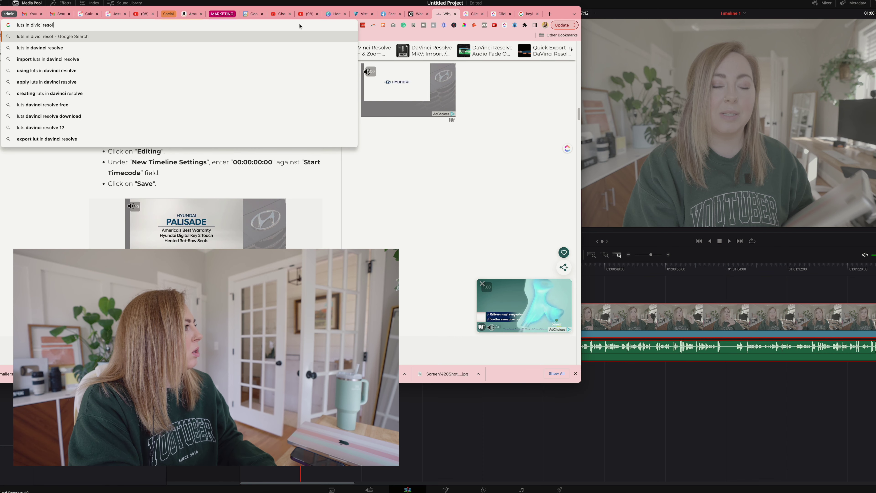
key("Return")
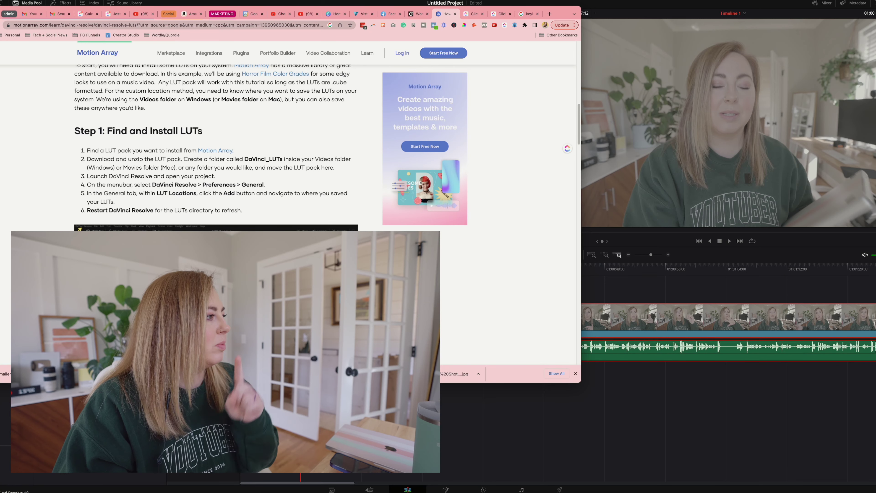
Step: Start adding a LUT location in DaVinci Resolve's General system preferences, and locate the Luts folder within the team Dropbox in Finder
left_click(452, 400)
left_click(7, 1)
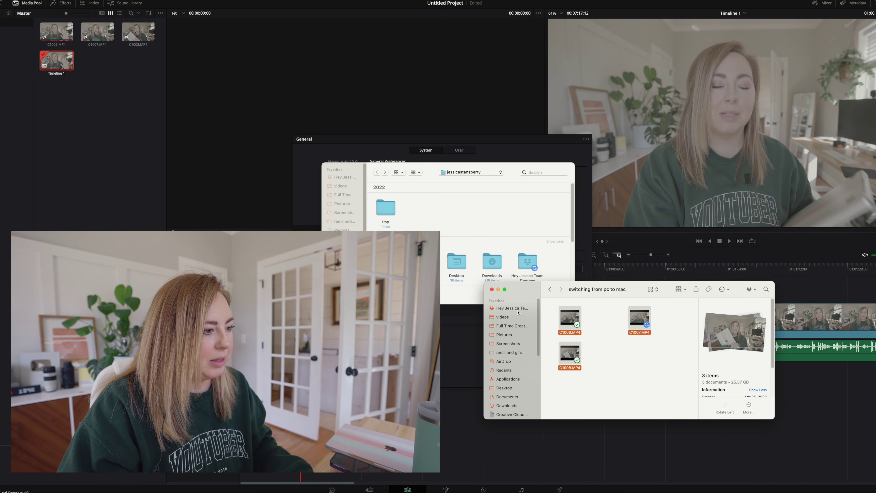
left_click(512, 308)
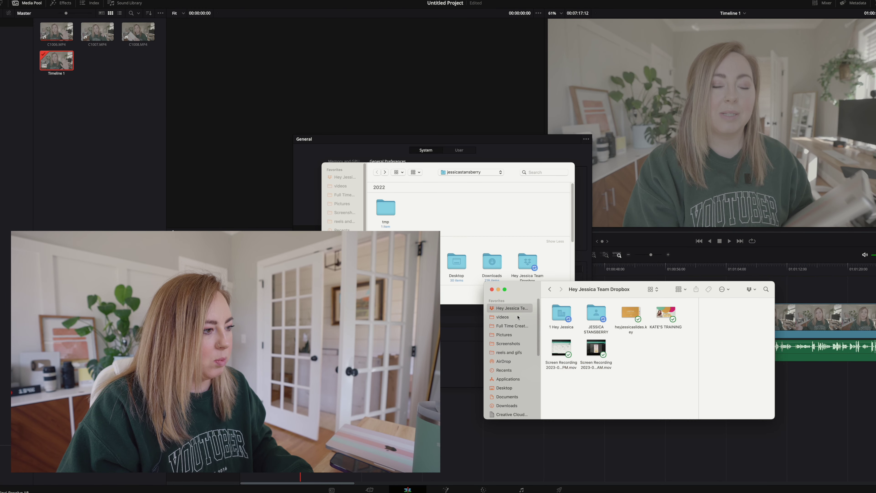
double_click(569, 314)
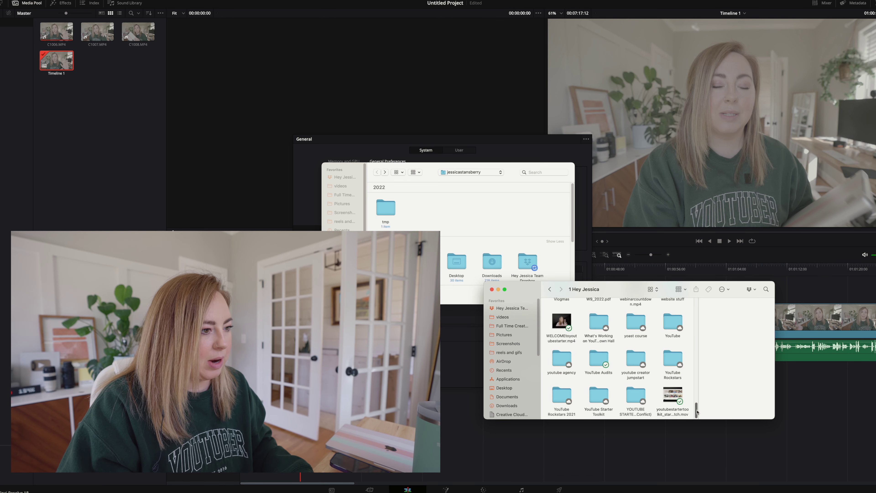
left_click_drag(697, 411, 699, 396)
double_click(621, 354)
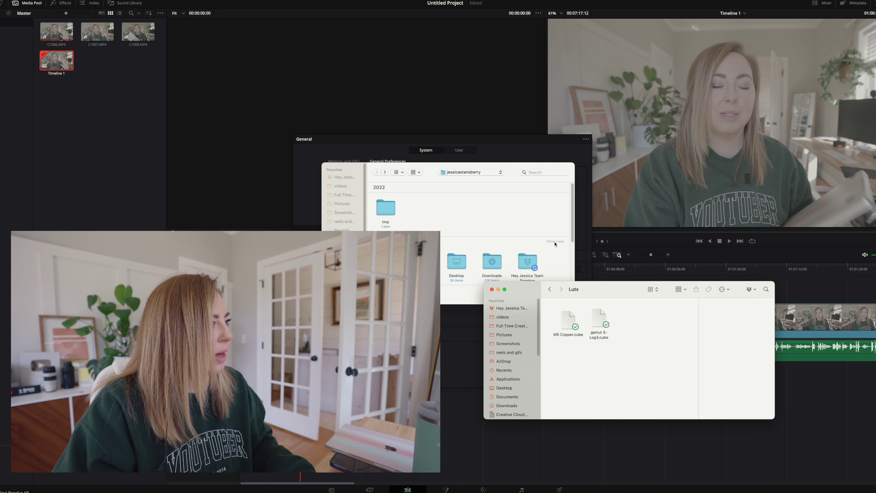
left_click(515, 172)
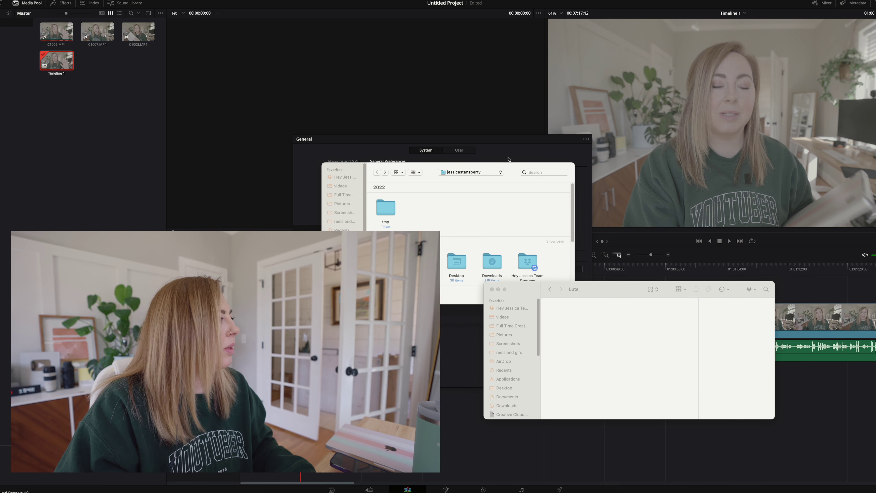
left_click_drag(614, 292, 611, 293)
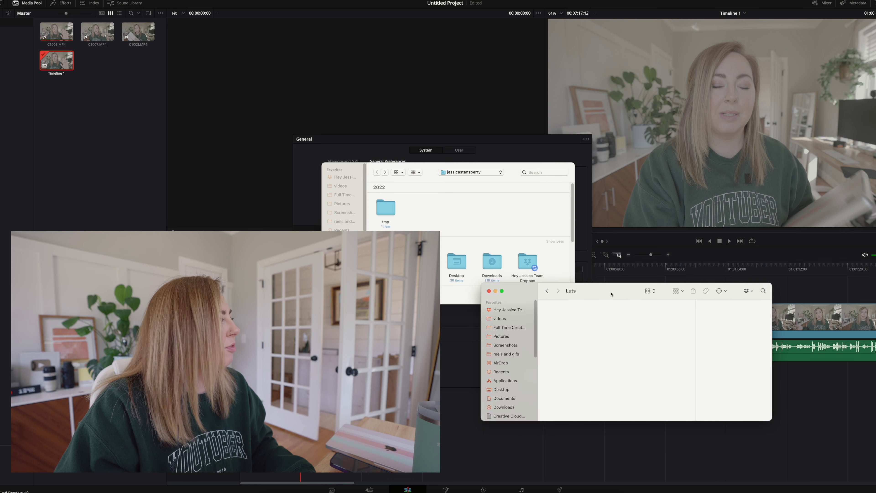
left_click(427, 296)
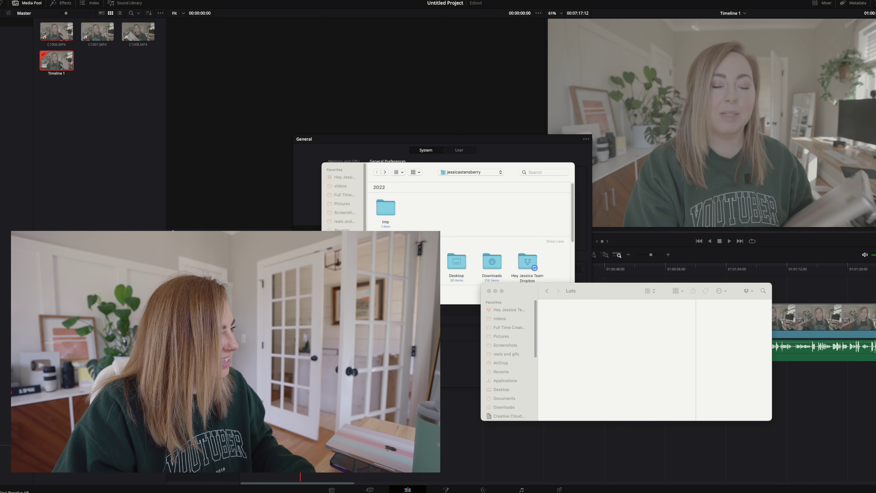
left_click(569, 309)
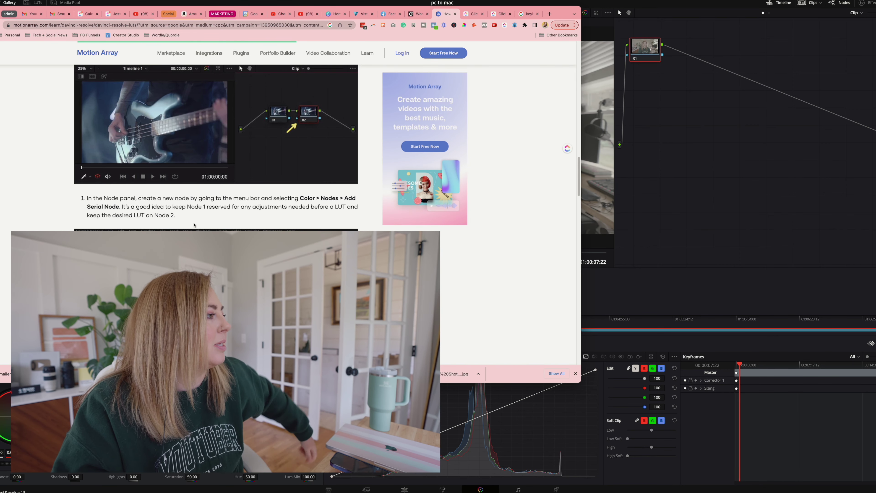
Step: Read the LUT tutorial's node instructions, switch back to DaVinci Resolve and add a serial node after node 01
scroll(579, 179, "down", 1)
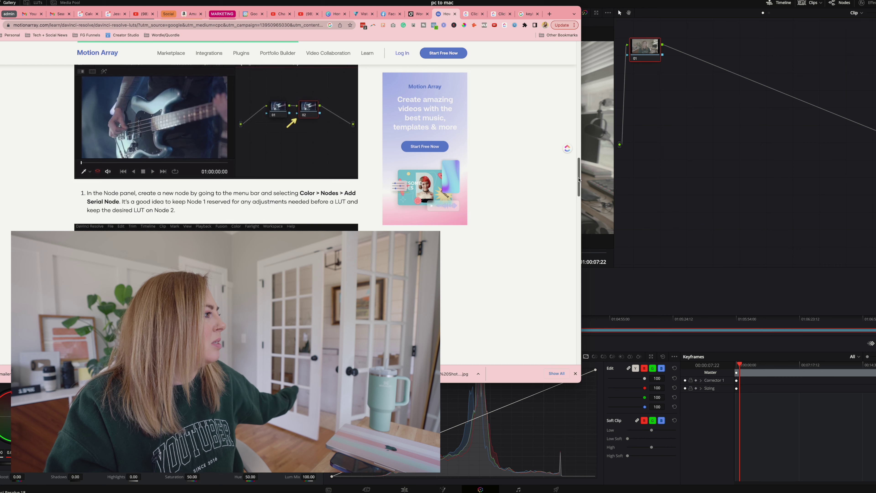
scroll(579, 179, "down", 6)
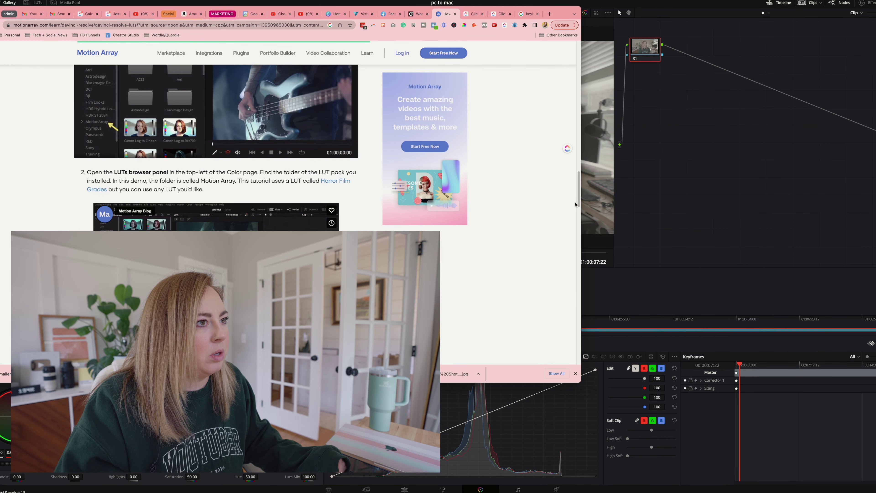
left_click_drag(575, 203, 576, 204)
left_click(693, 142)
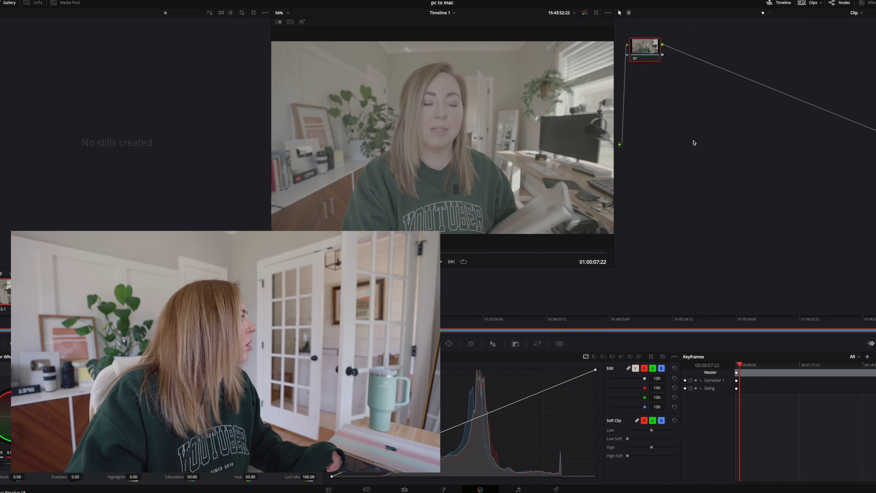
left_click(181, 0)
mouse_move(182, 2)
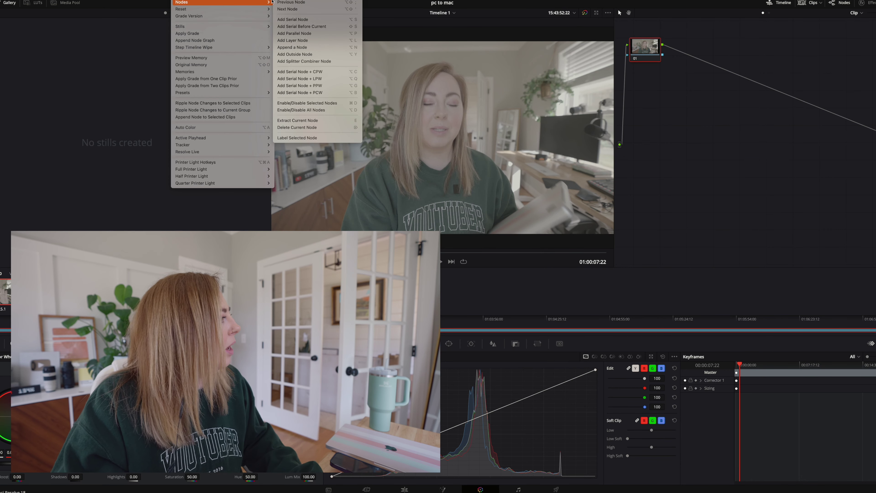
left_click(294, 20)
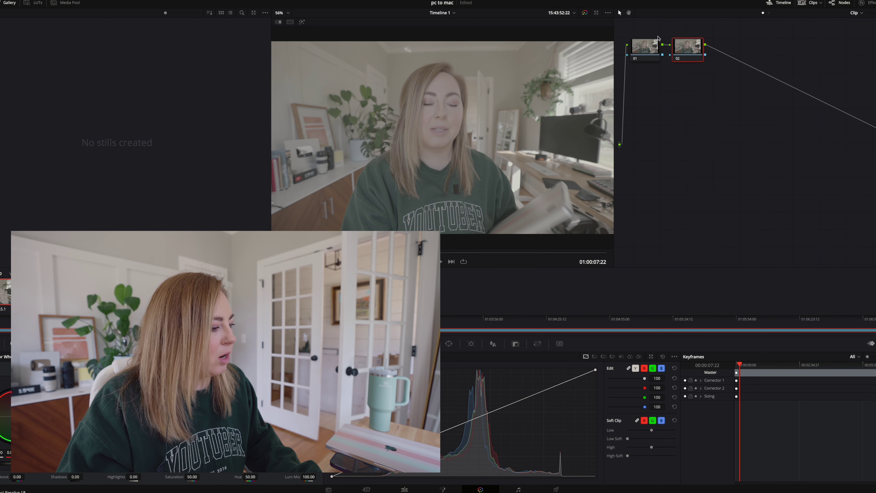
Step: Apply the gamut S-Log3 LUT to node 02 and add a serial node after it
left_click(35, 2)
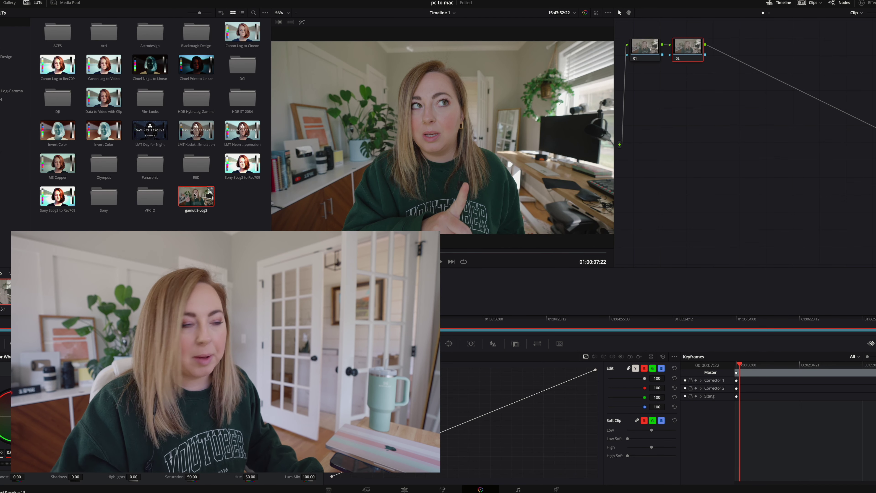
double_click(195, 195)
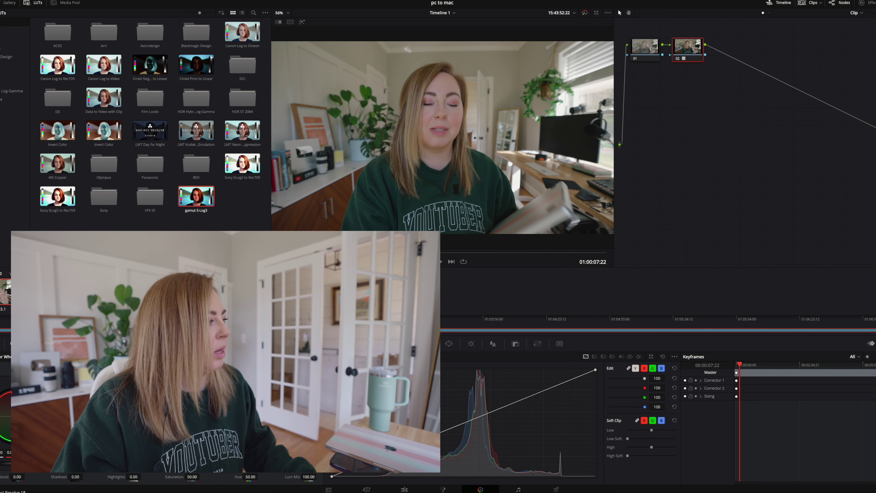
key("alt+s")
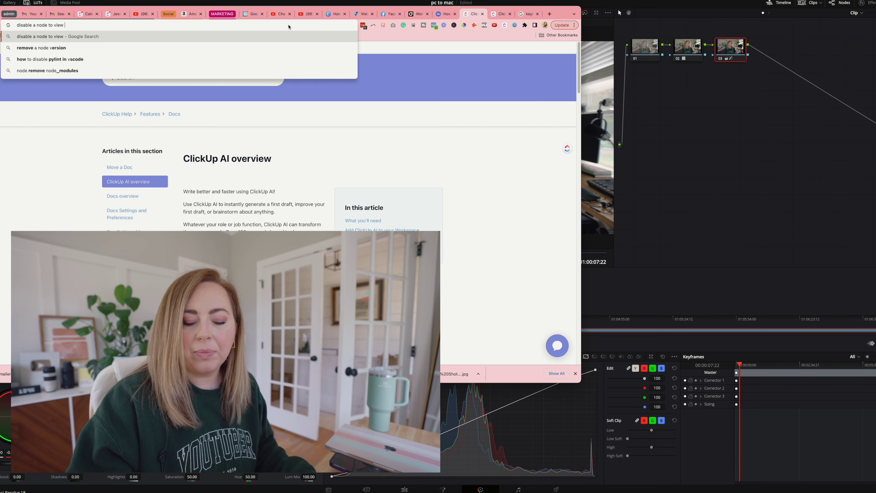
Step: Search the web for "disable a node to view before and after davinci resolve" and return to DaVinci Resolve
type("ore and after")
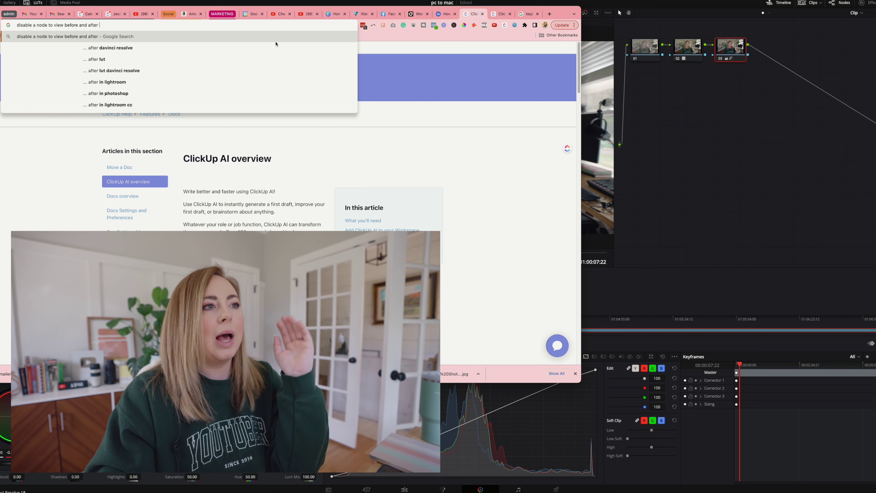
key("Down")
key("Return")
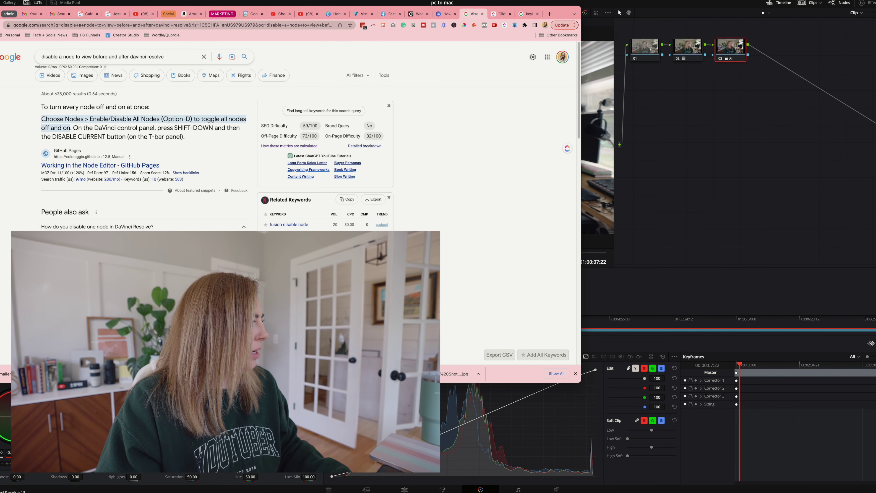
left_click(655, 188)
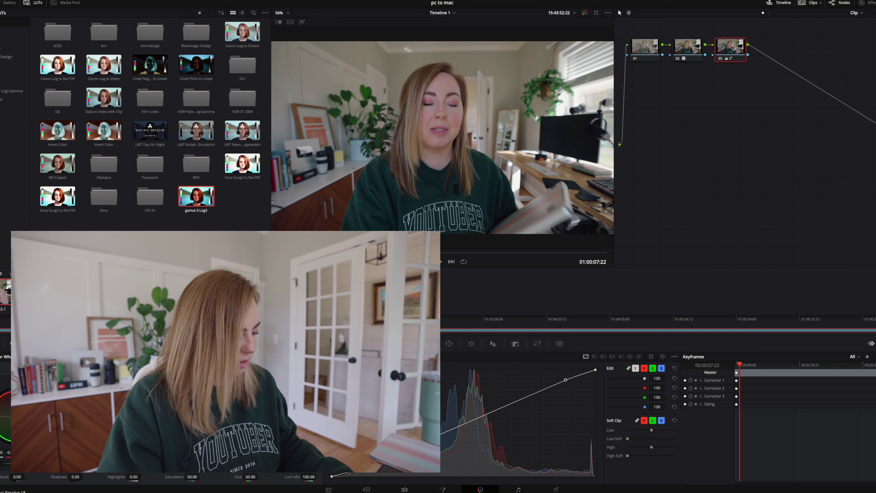
Step: Toggle node 03 off and on repeatedly to compare the image before and after its correction
key("super+d")
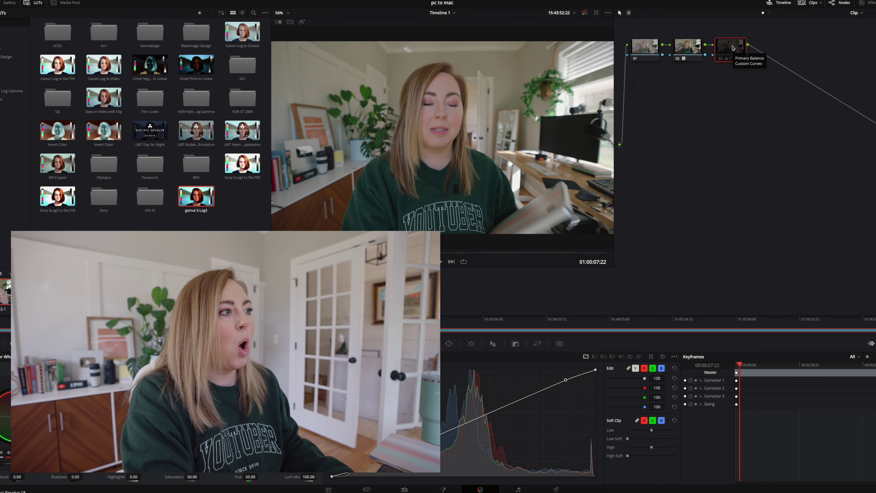
key("super+d")
key("ctrl+d")
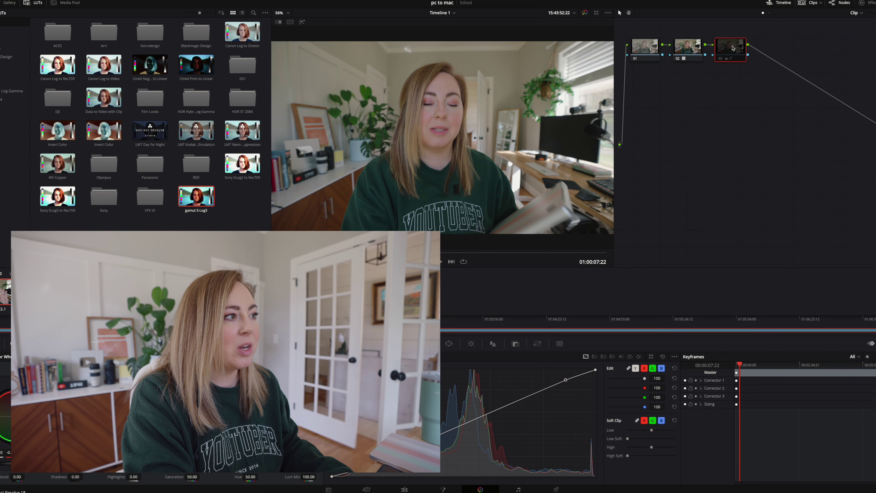
key("ctrl+d")
key("ctrl+d")
key("ctrl+d")
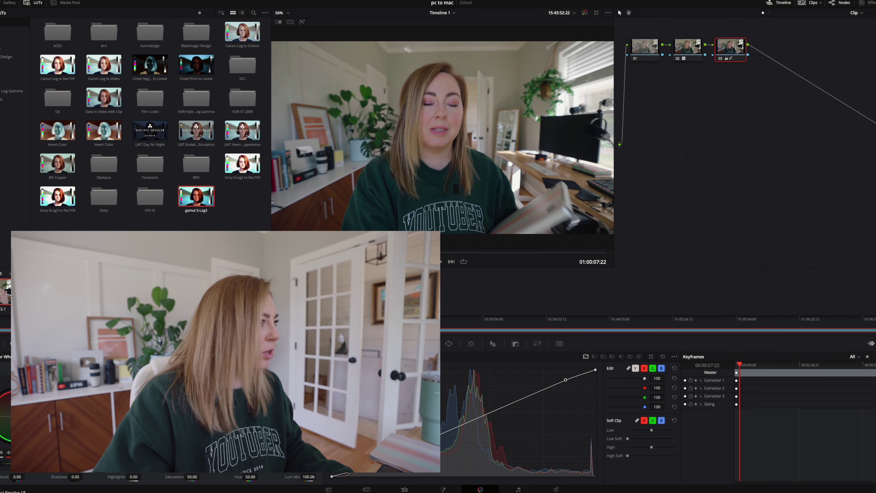
key("ctrl+d")
key("ctrl+d")
key("ctrl+d")
key("ctrl+d")
key("ctrl+d")
key("ctrl+d")
key("ctrl+d")
key("ctrl+d")
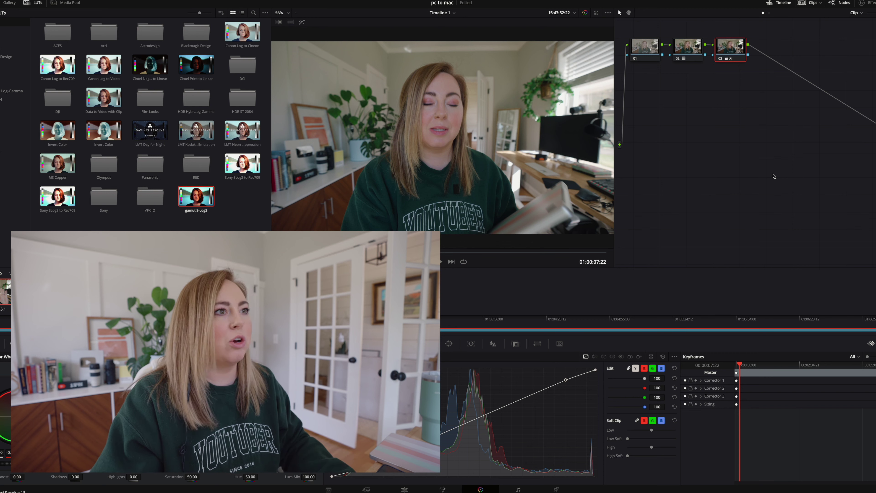
Step: Add a serial node after node 03 and apply the MS Copper LUT to it
left_click(181, 0)
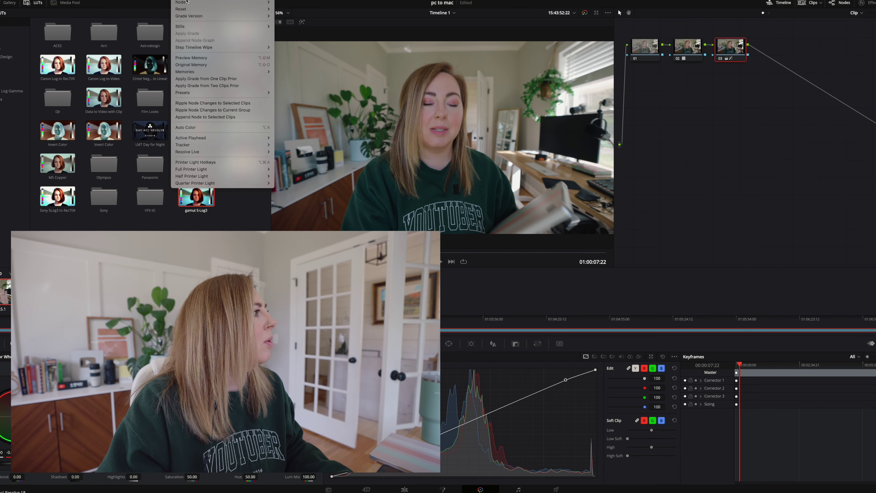
mouse_move(207, 2)
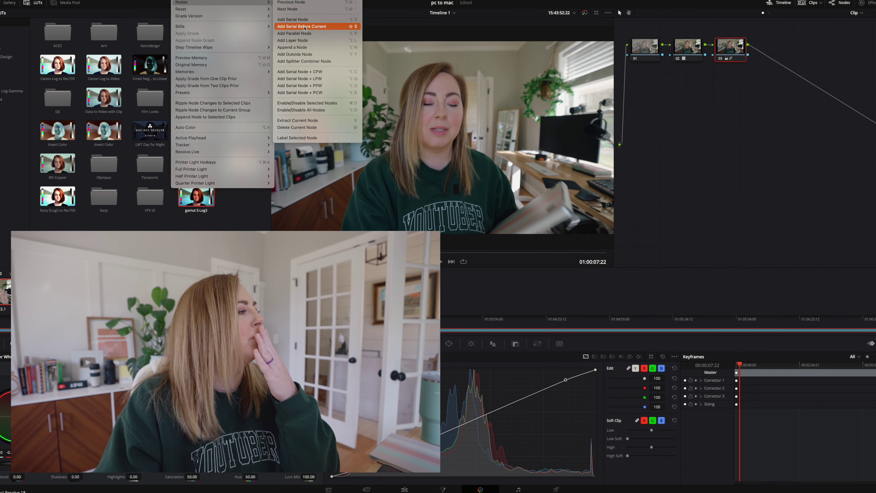
left_click(293, 19)
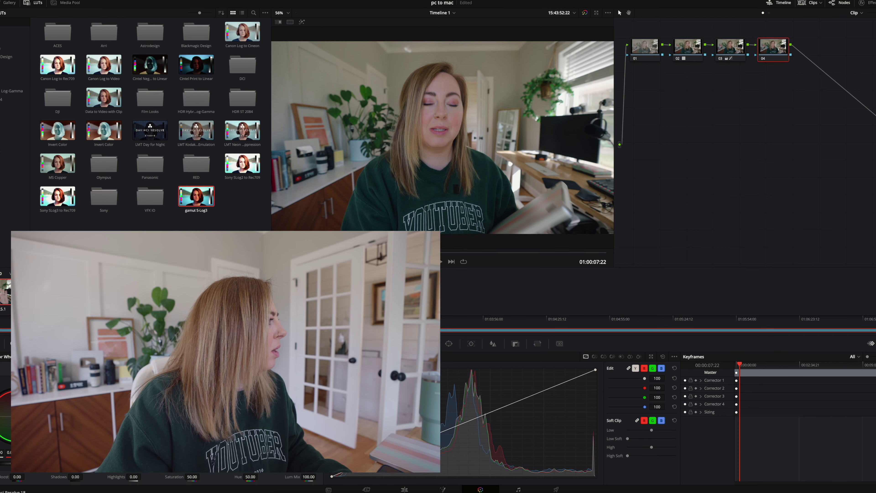
double_click(59, 165)
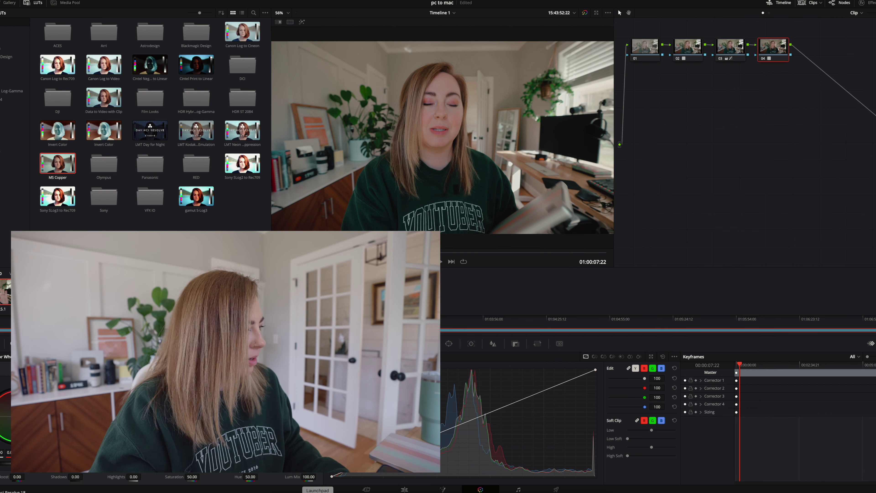
Step: Switch to the web browser and search for "change how much of a lut is used davinci resolve"
left_click(299, 490)
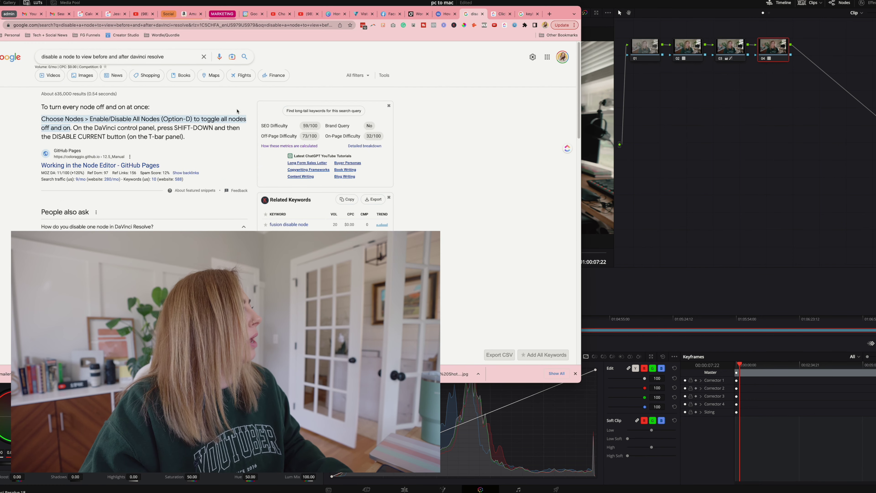
left_click(200, 23)
type("c")
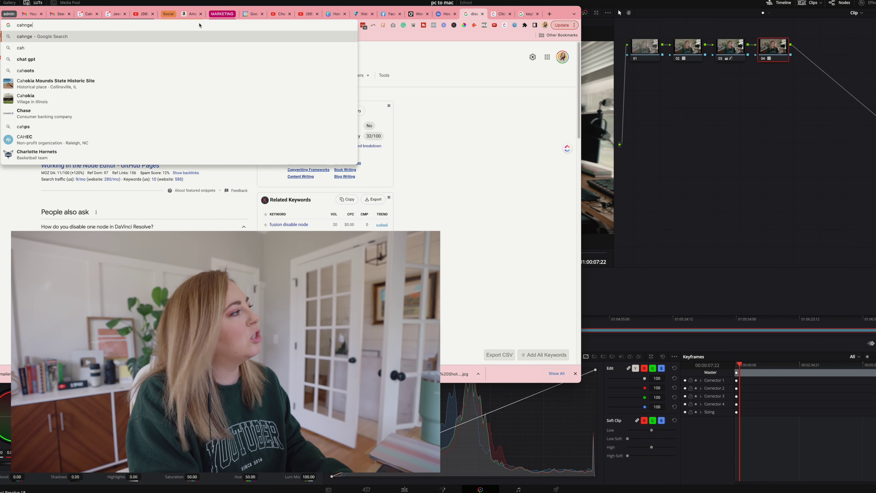
type("hange how m")
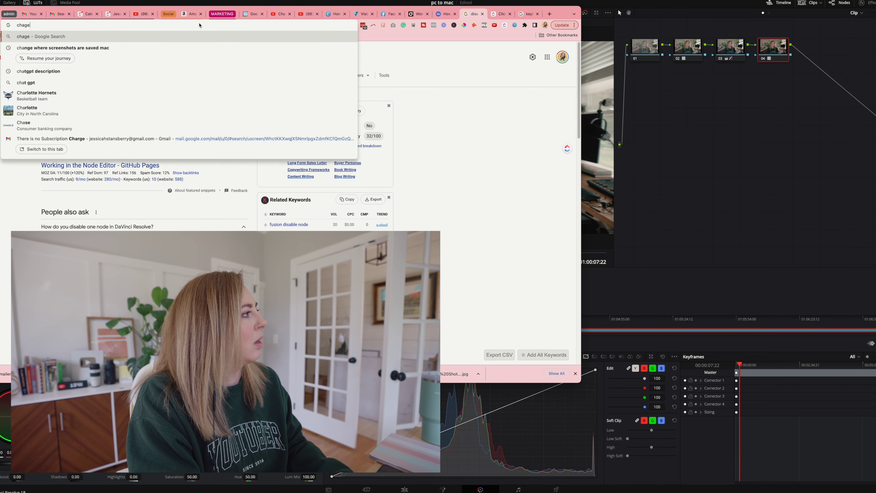
type("uch of a lut")
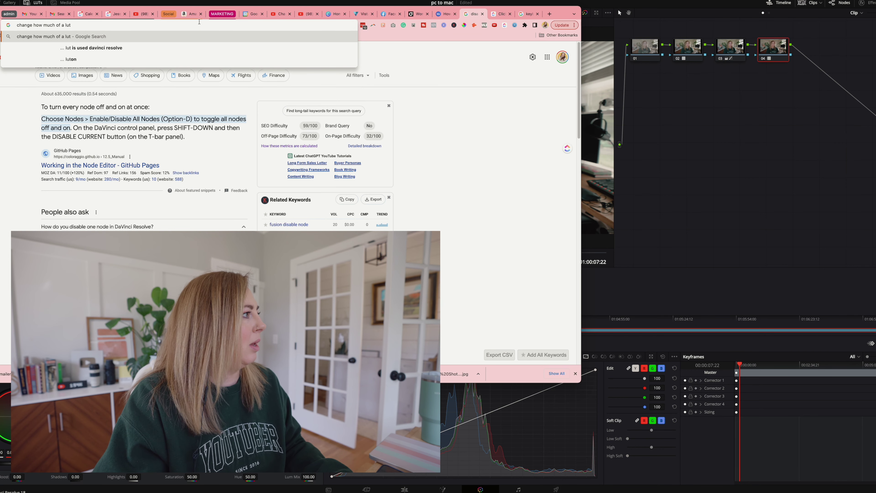
left_click(176, 48)
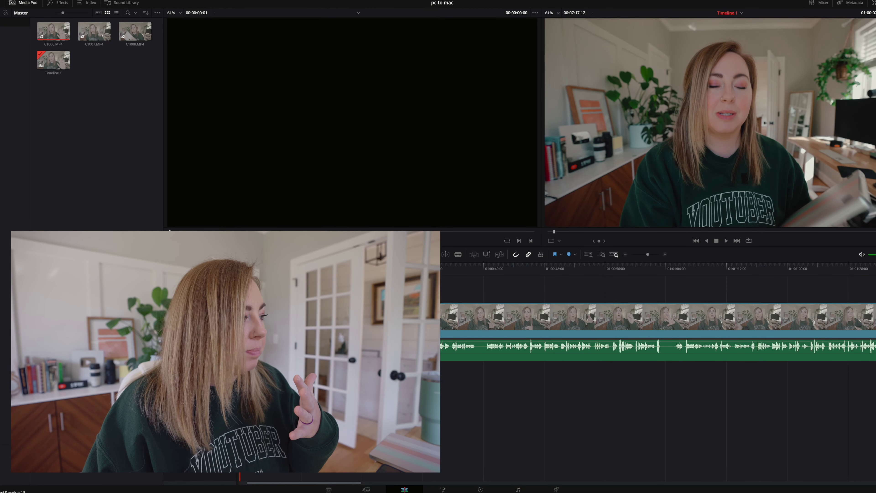
Step: Open the Blackmagic Forum thread on the magnetic timeline from the "magnetic timeline davinci resolve" search results
left_click_drag(240, 269, 237, 269)
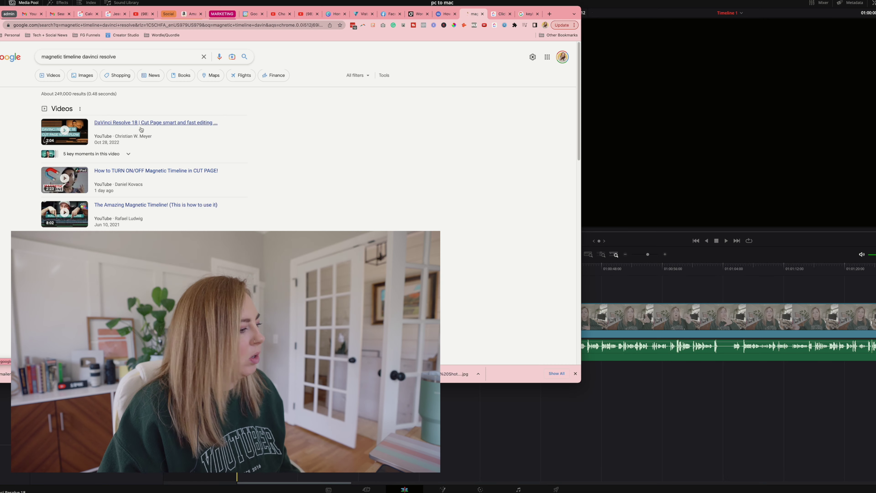
left_click(90, 281)
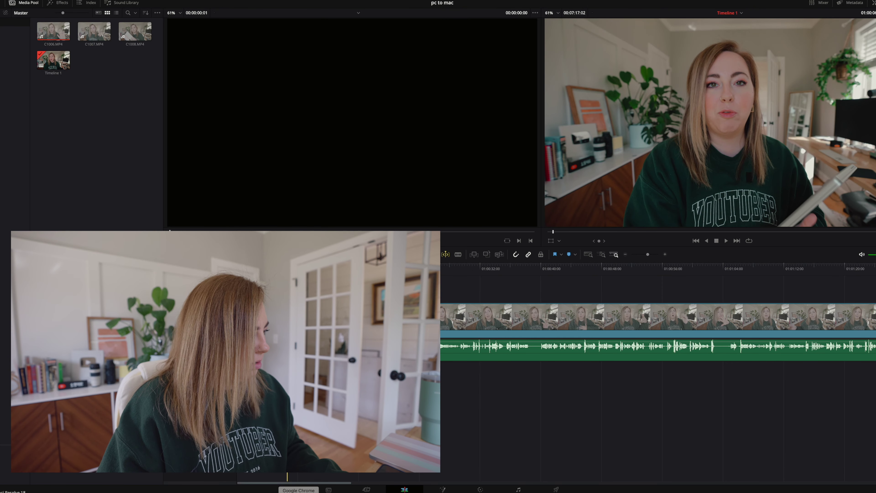
Step: Search the web for "davinci resolve keyboard shortcuts" and open the Evercast shortcuts article
left_click(298, 489)
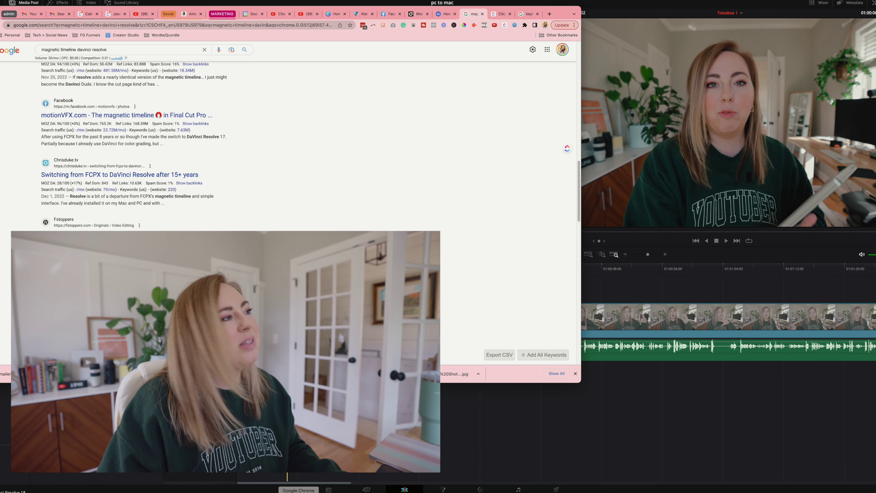
left_click(528, 14)
left_click(303, 27)
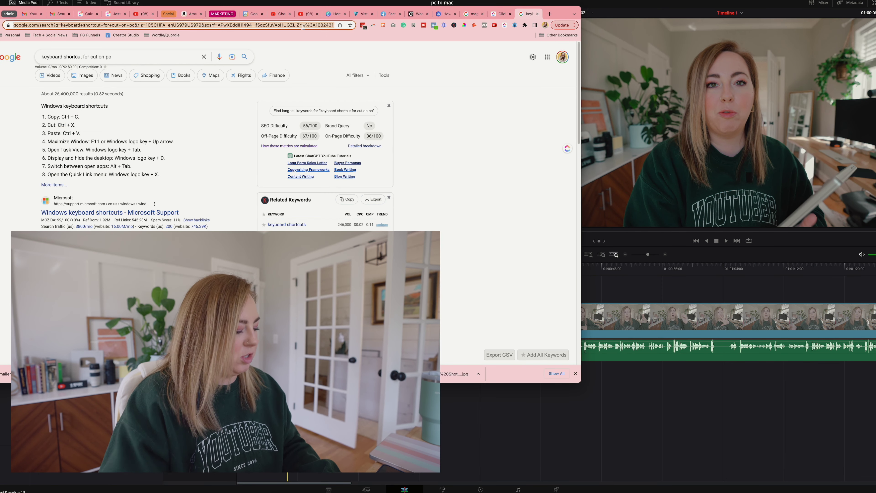
type("davinci")
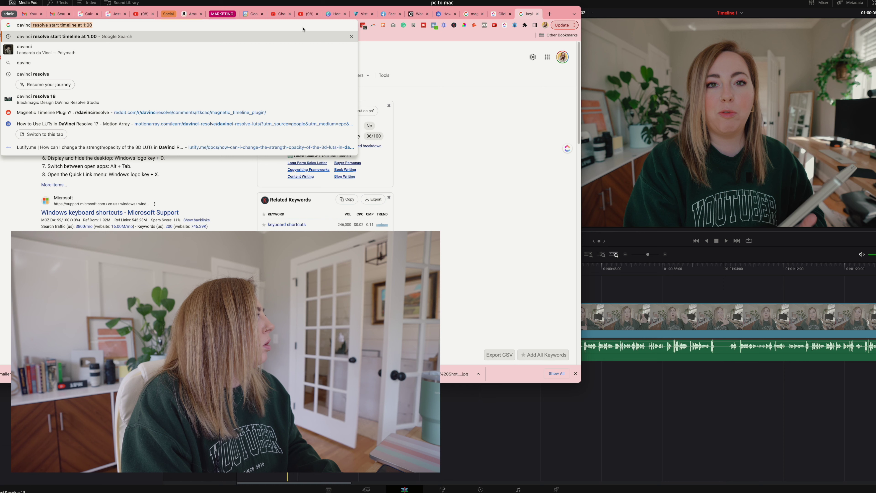
type(" resolve keyboard")
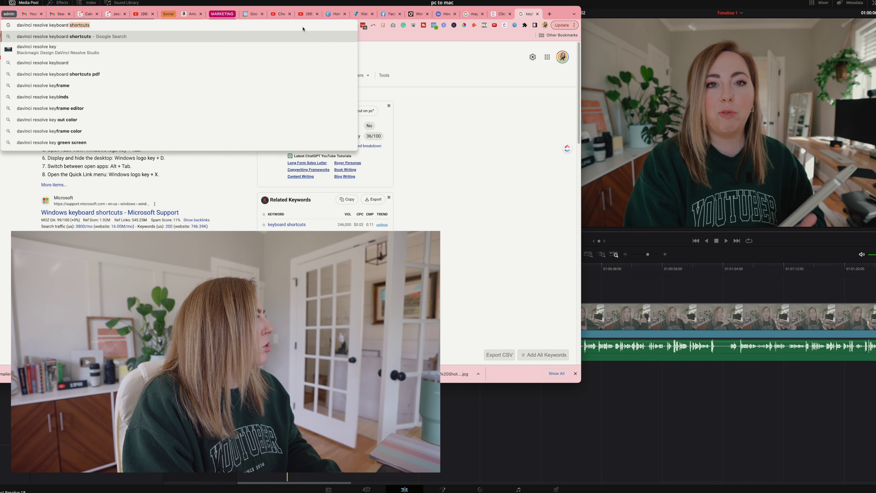
key("Return")
left_click(87, 120)
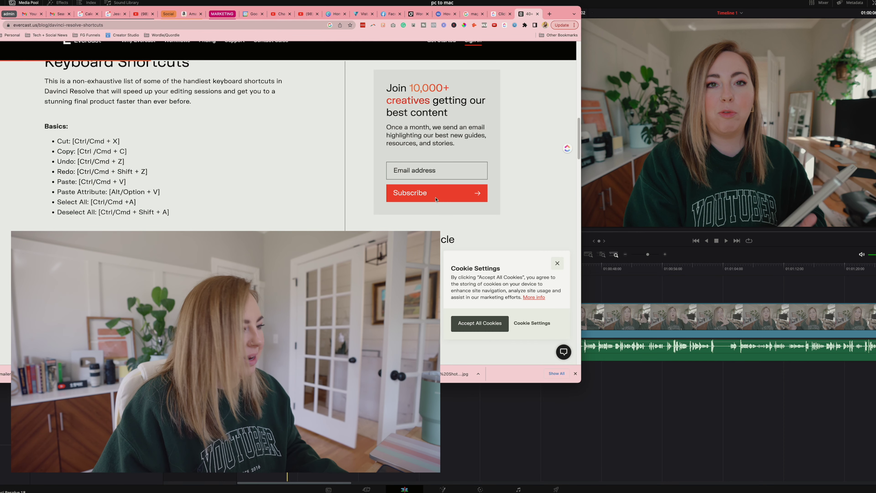
Step: Check the article's list of Editing shortcuts for trimming and blade cuts, and switch back to DaVinci Resolve
left_click(627, 303)
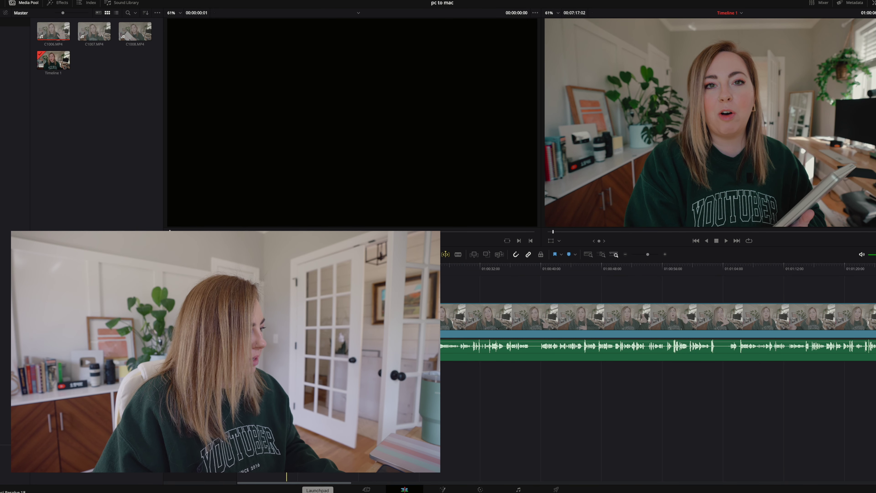
key("super+Tab")
scroll(139, 182, "down", 10)
scroll(139, 182, "down", 1)
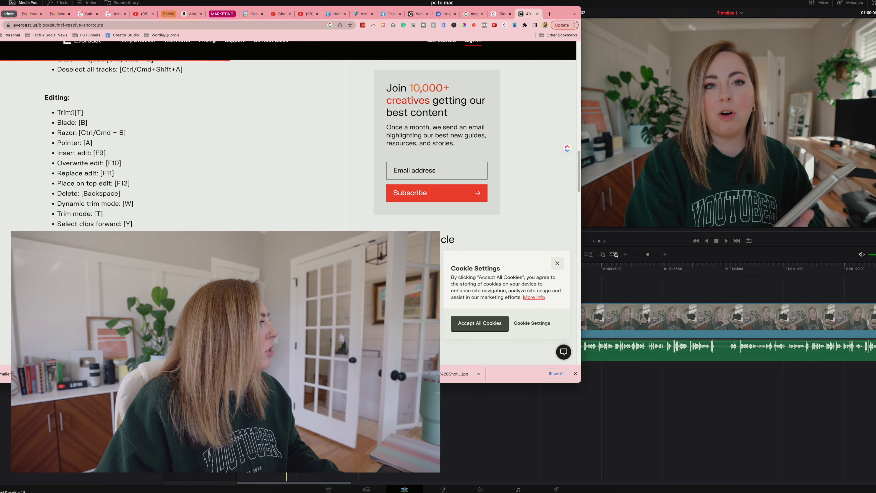
key("super+Tab")
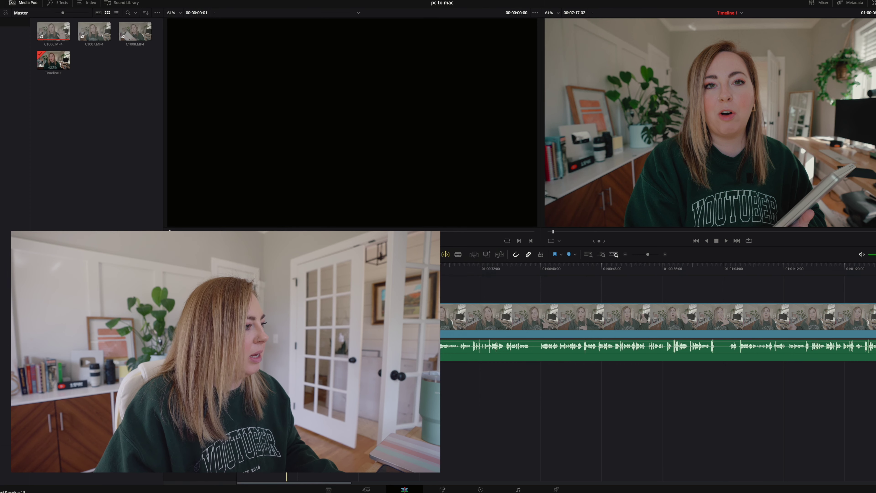